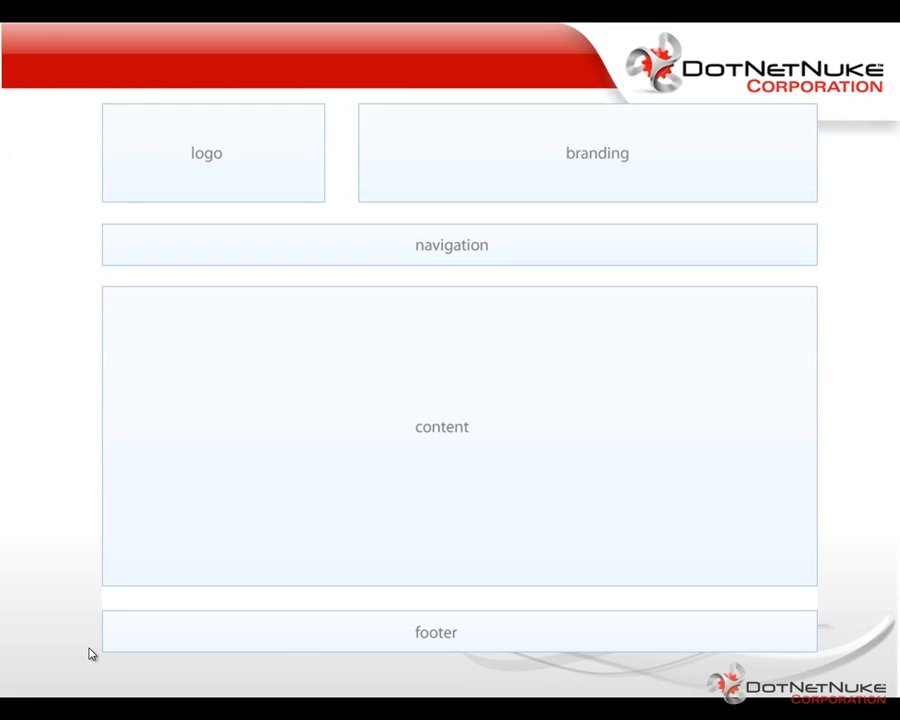
pyautogui.click(89, 654)
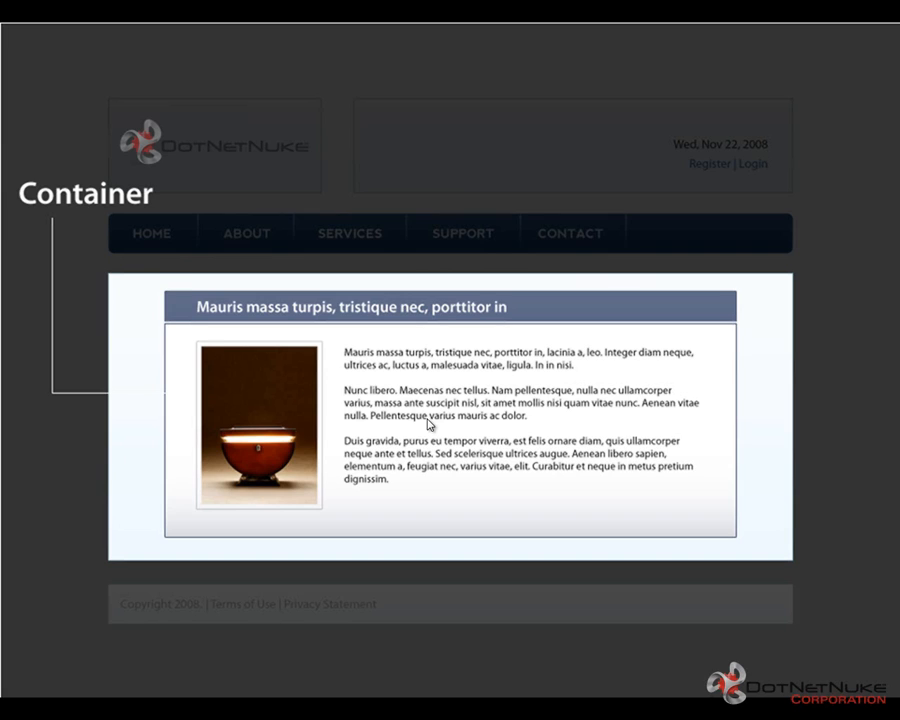
pyautogui.click(430, 425)
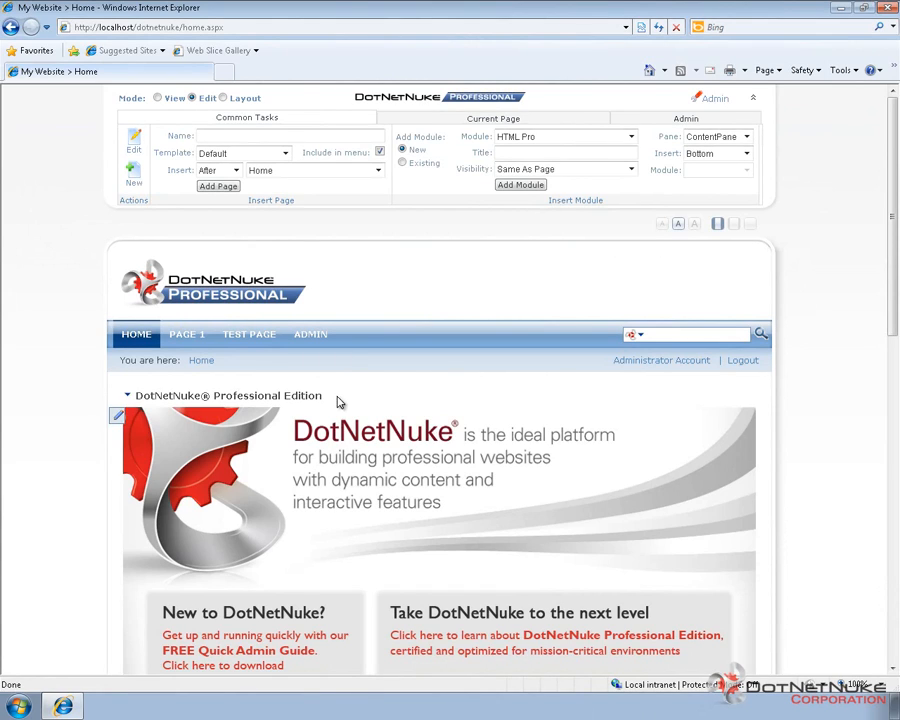
# Step: Look over the child pages of Page 1 in the site navigation and open the Test Page
pyautogui.moveTo(185, 340)
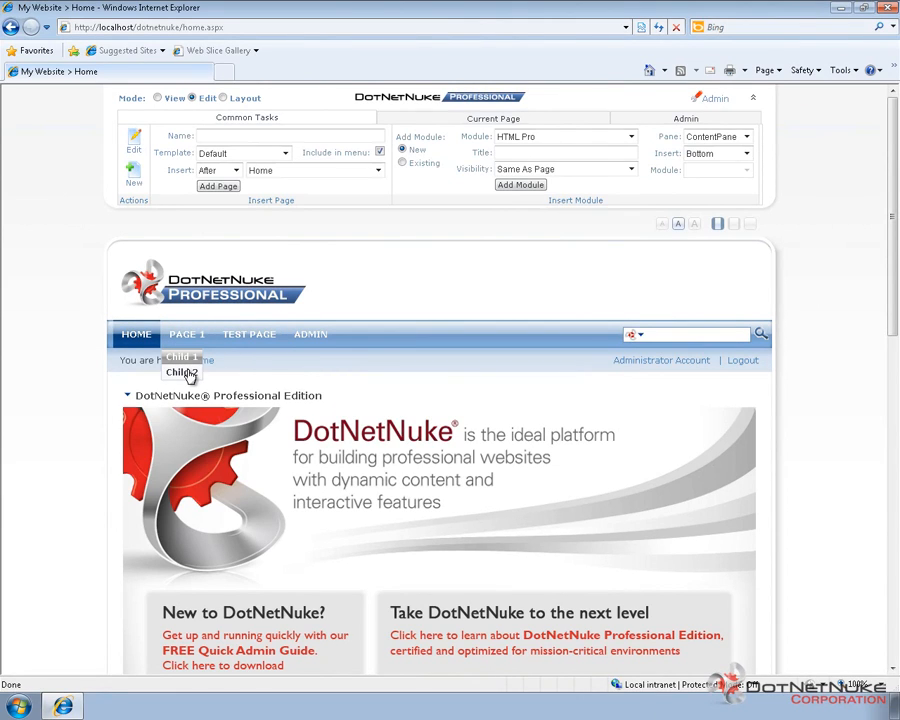
pyautogui.click(254, 341)
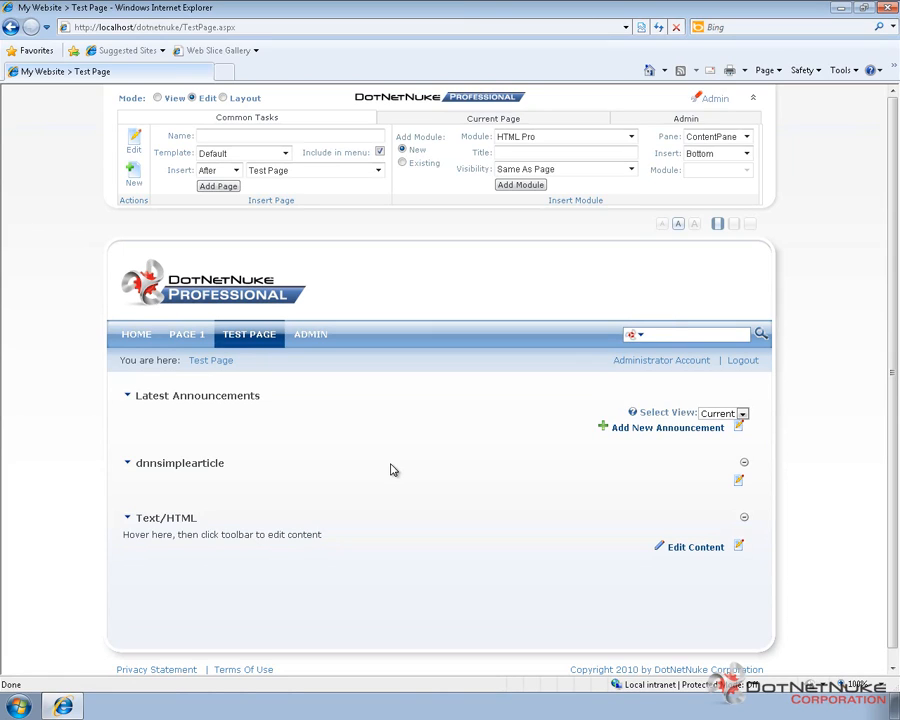
# Step: Open the Site Settings administration page and expand the Appearance section of the basic settings
pyautogui.click(316, 343)
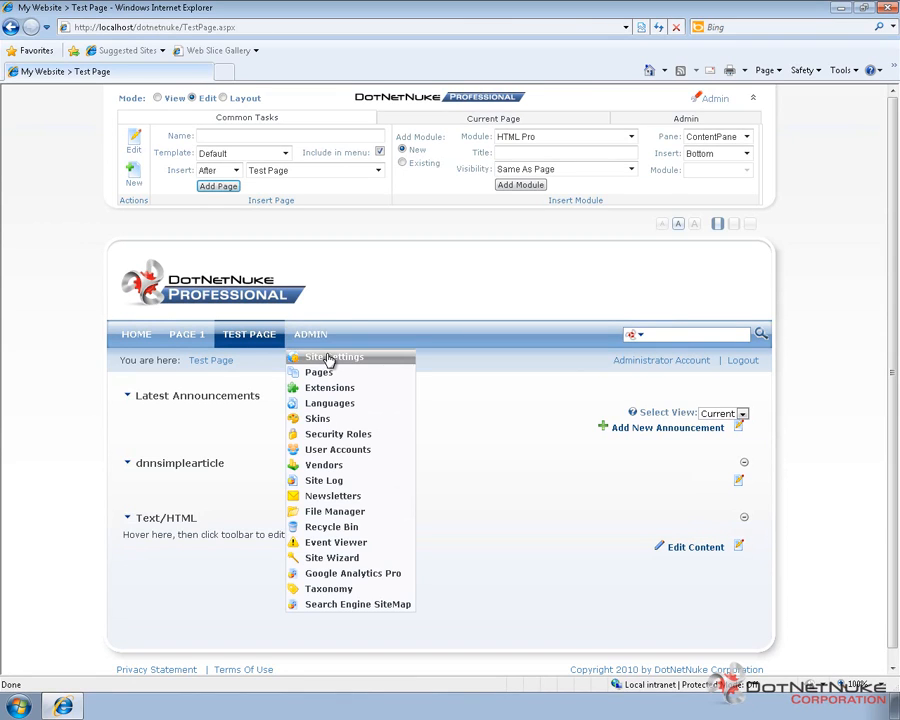
pyautogui.click(329, 358)
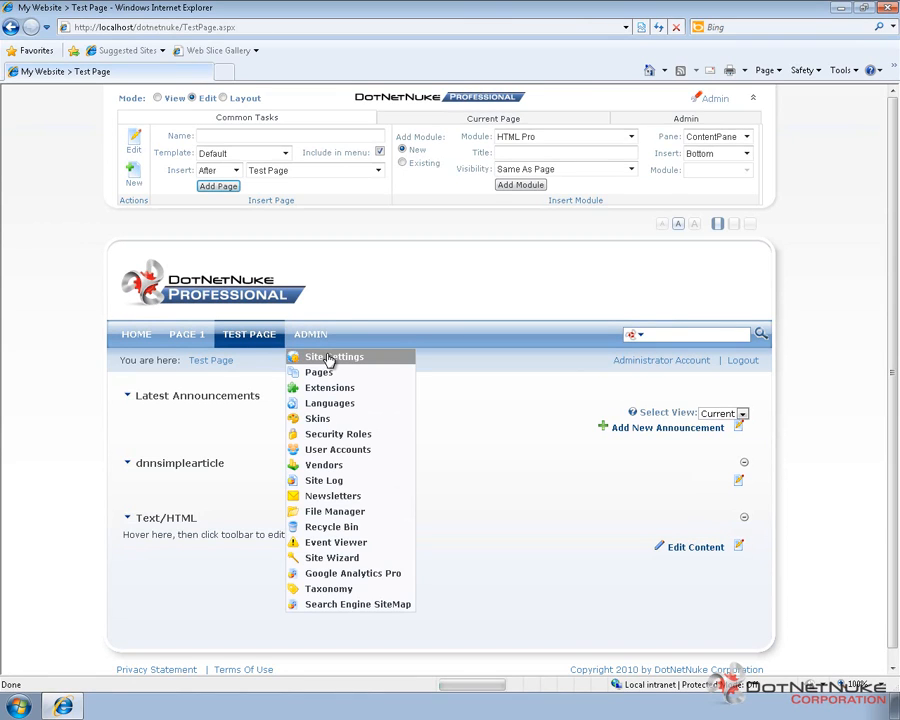
pyautogui.scroll(-2, 313, 441)
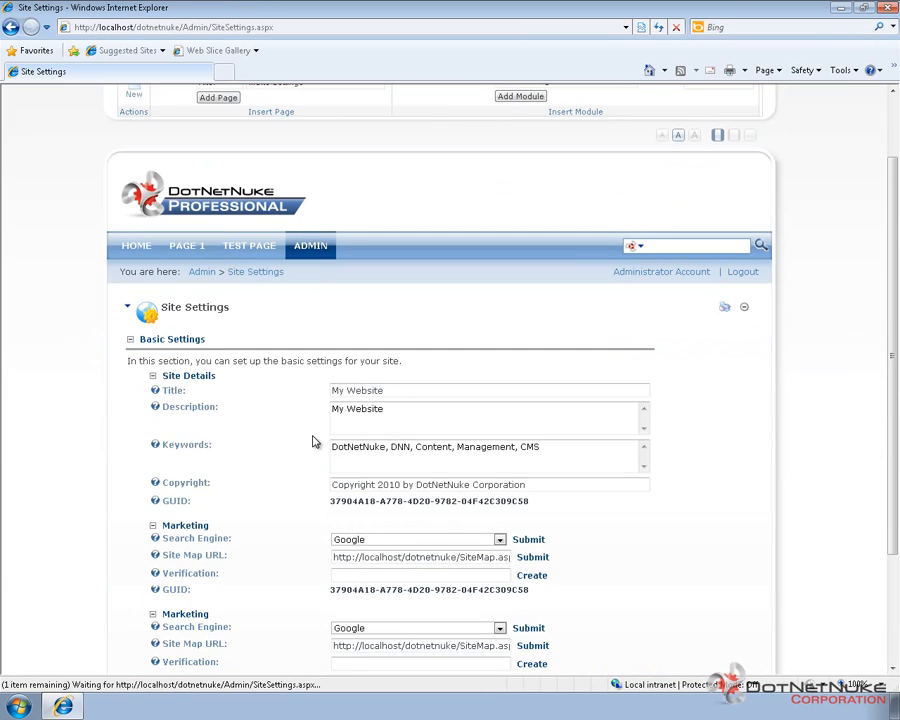
pyautogui.scroll(-3, 300, 445)
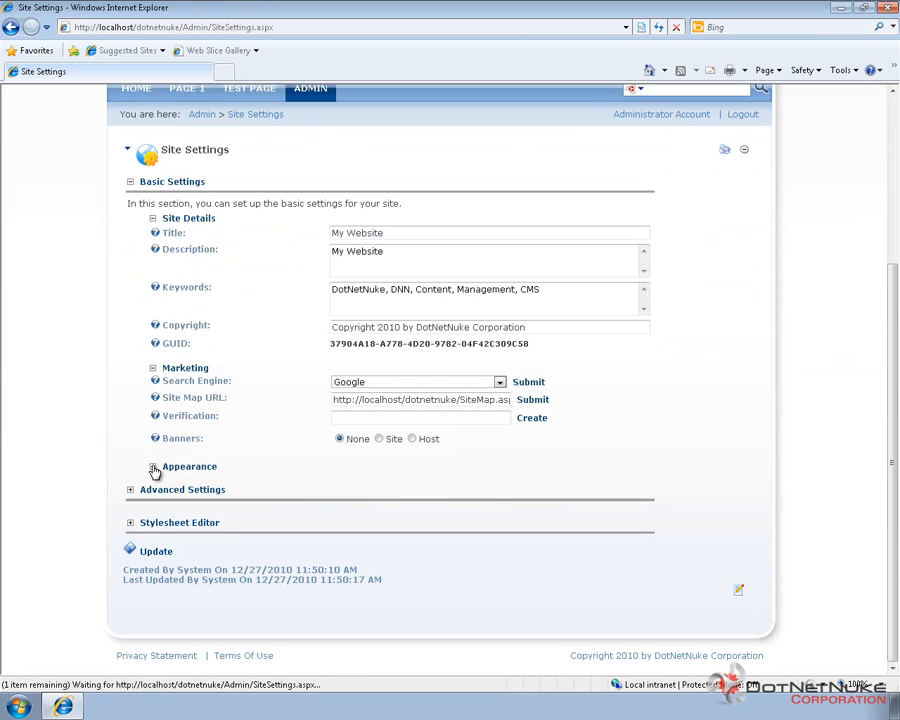
pyautogui.click(214, 468)
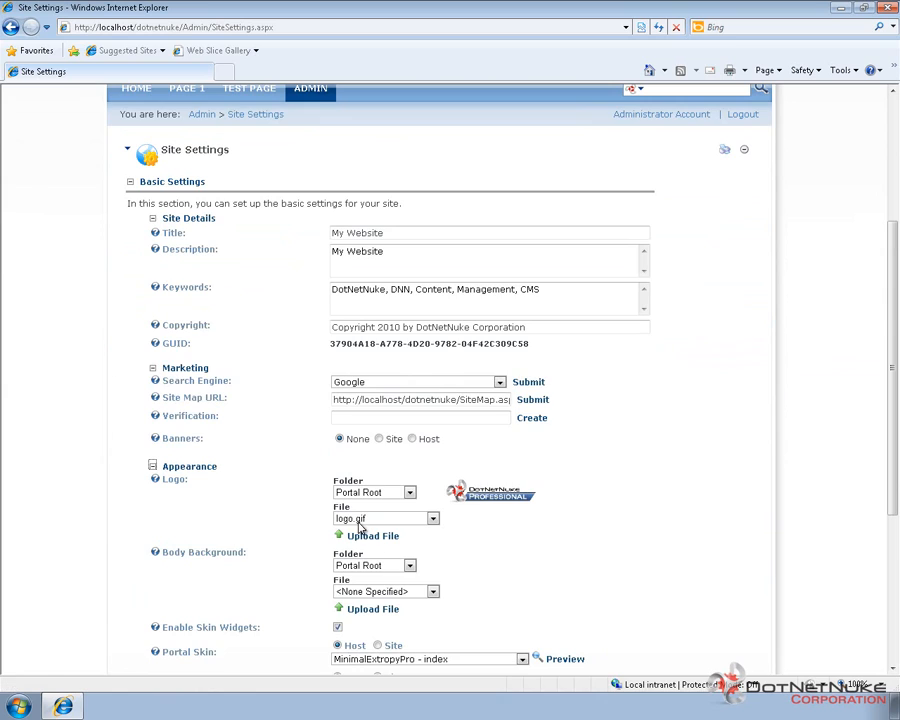
# Step: Set the portal skin to Ecozany - EcoZany_InnerPage and the portal container to Ecozany - GreenTitleBig
pyautogui.scroll(-3, 360, 527)
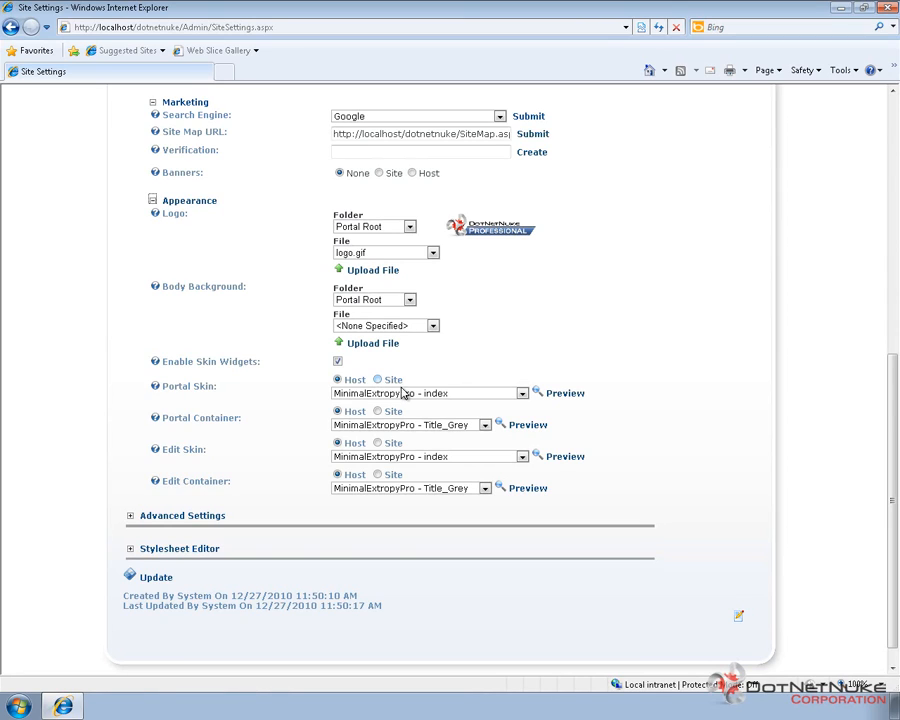
pyautogui.click(420, 394)
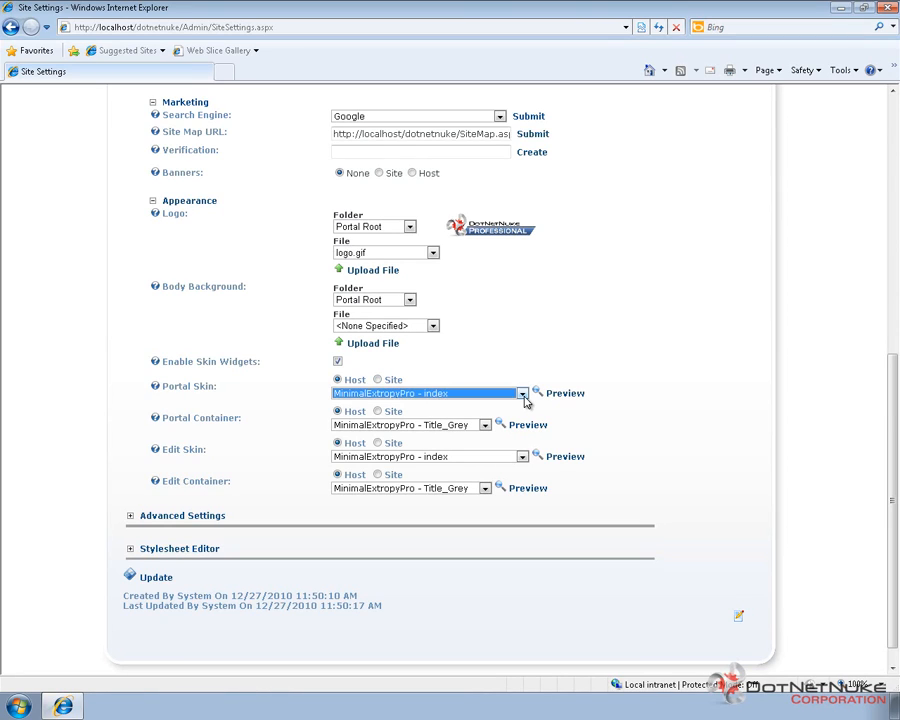
pyautogui.click(522, 395)
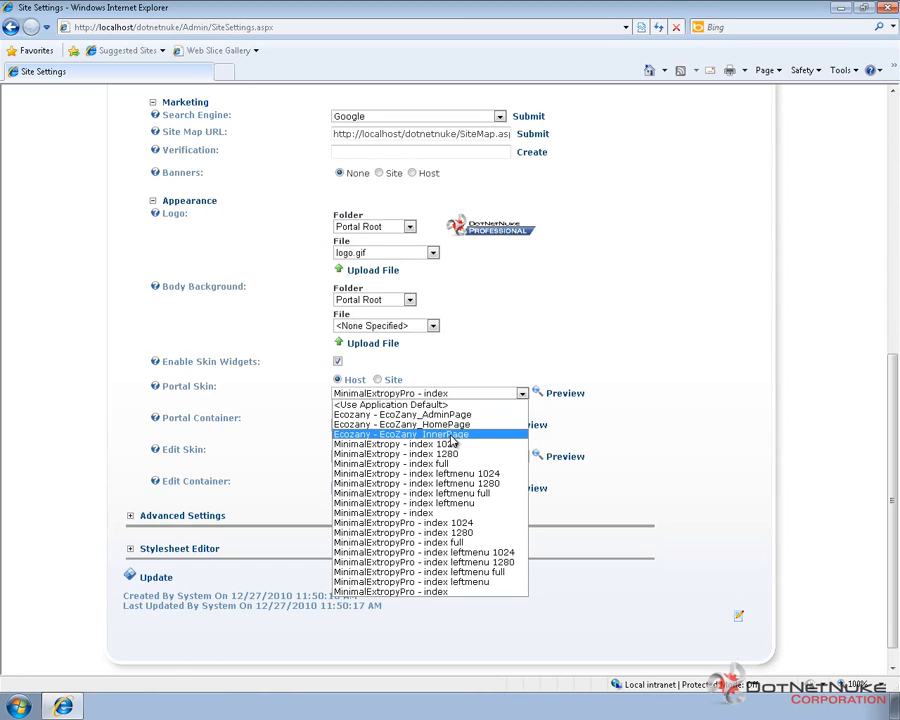
pyautogui.click(451, 436)
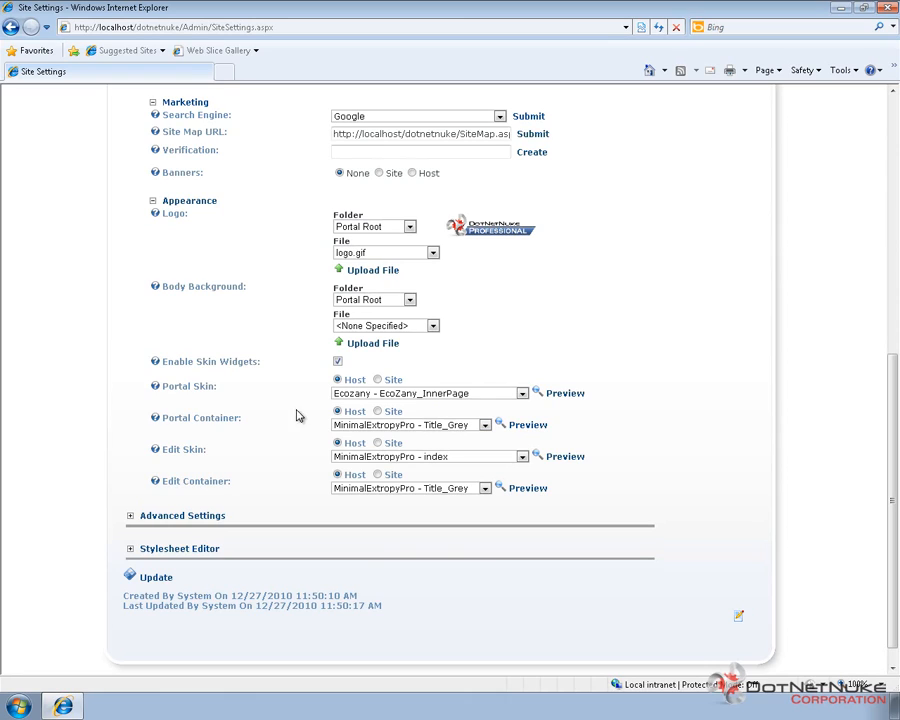
pyautogui.click(436, 434)
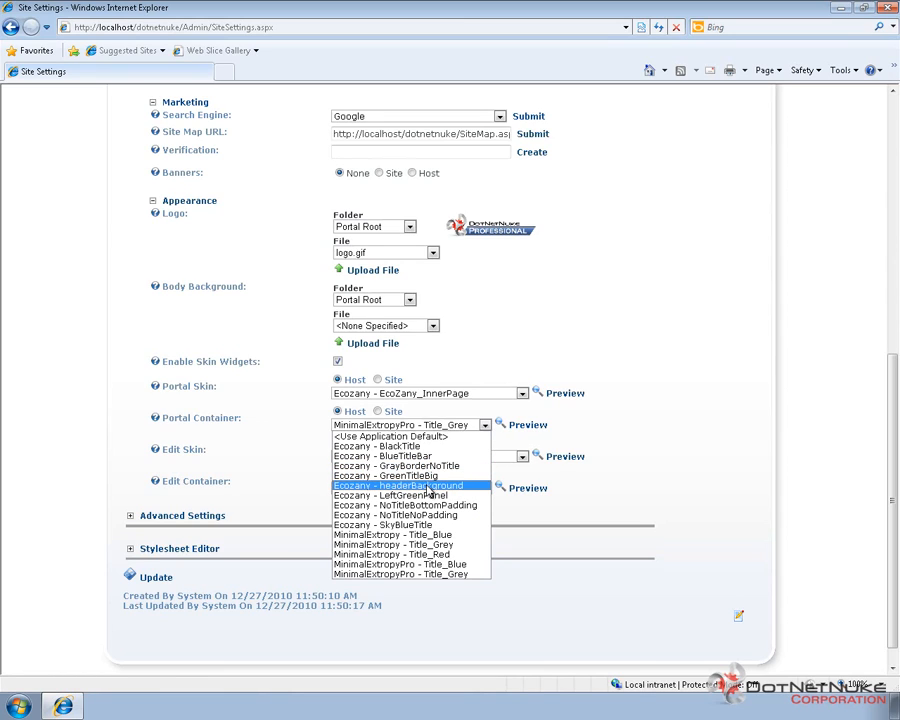
pyautogui.click(425, 478)
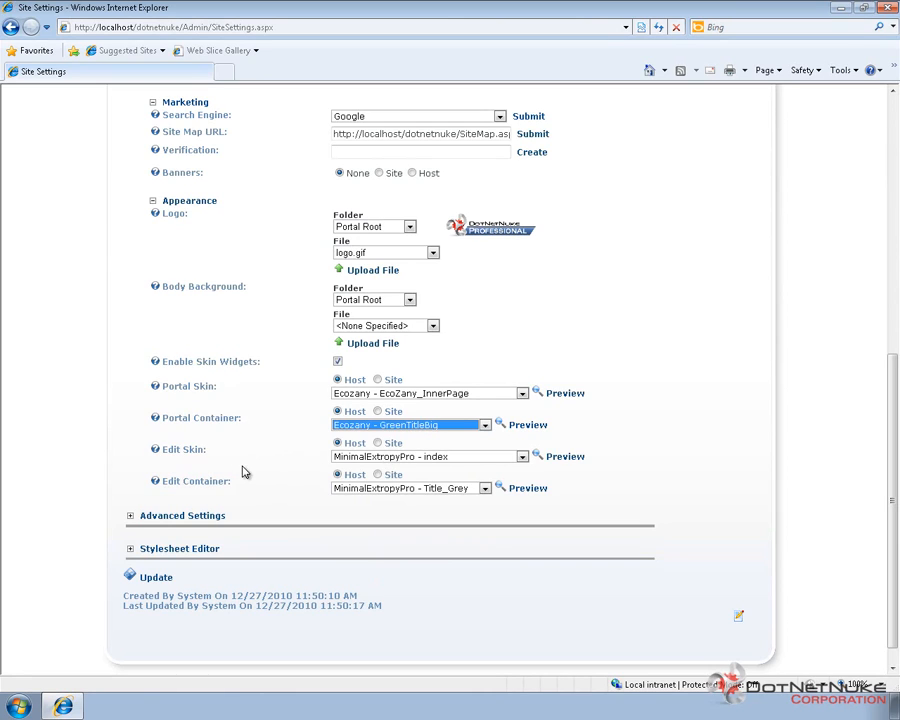
# Step: Set the edit skin to Ecozany - EcoZany_AdminPage and the edit container to Ecozany - SkyBlueTitle, and save the site settings
pyautogui.click(401, 458)
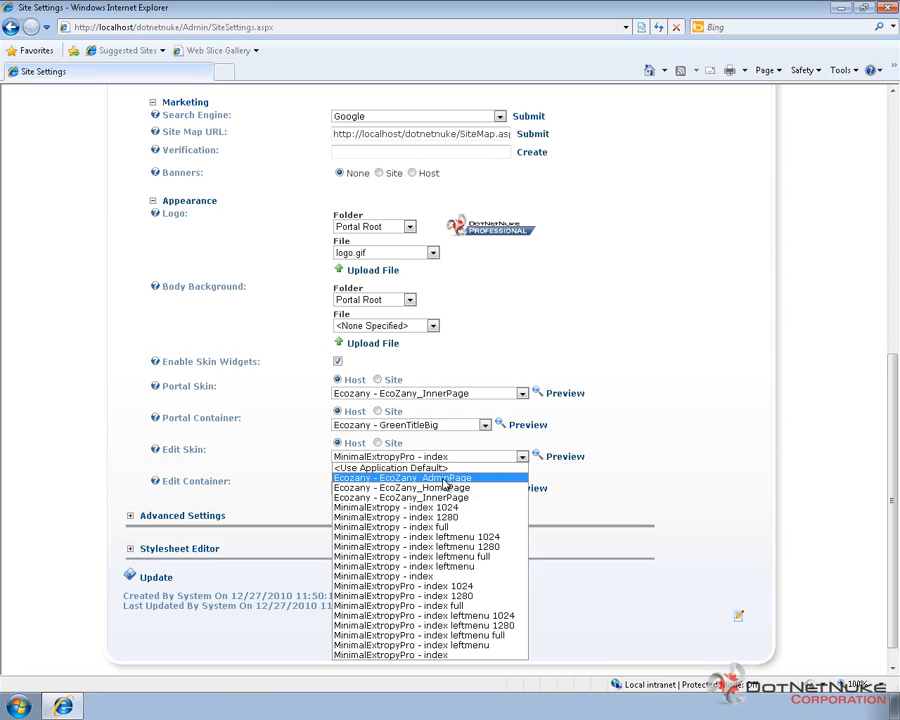
pyautogui.click(447, 479)
pyautogui.click(434, 478)
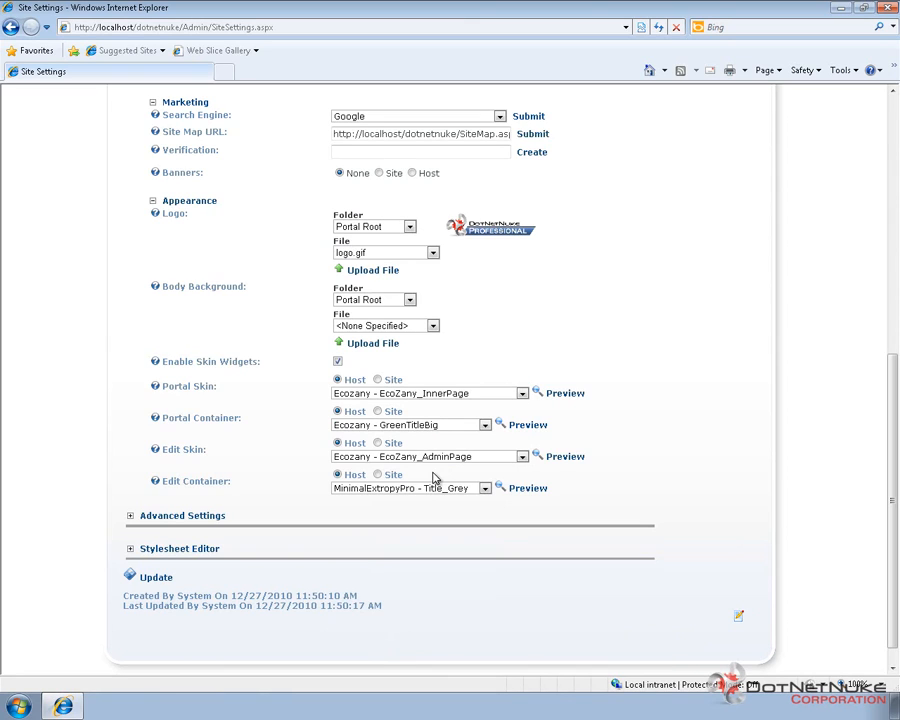
pyautogui.click(406, 489)
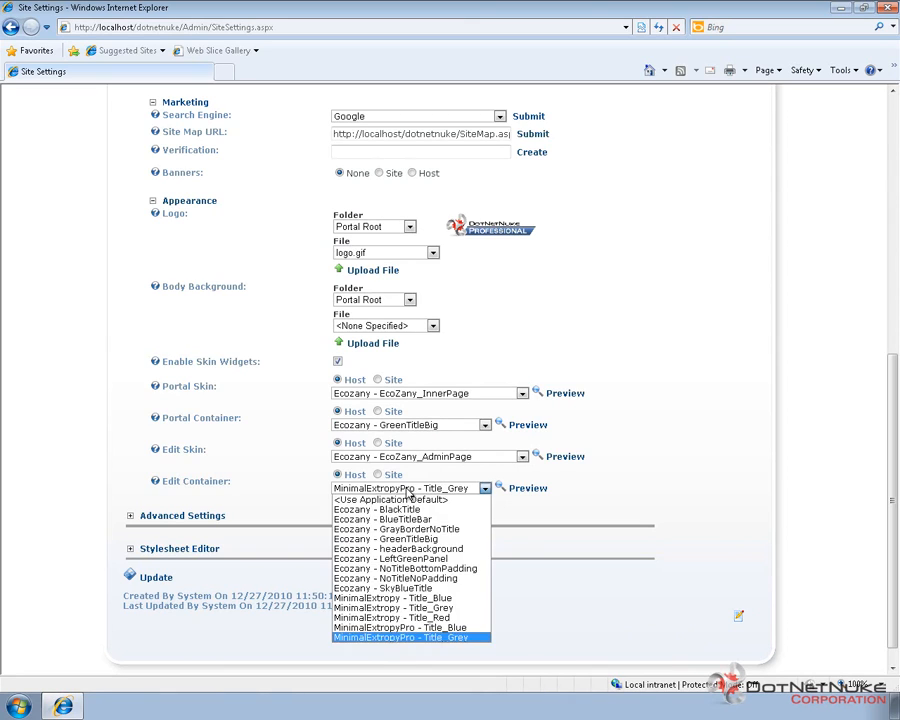
pyautogui.click(430, 588)
pyautogui.click(445, 546)
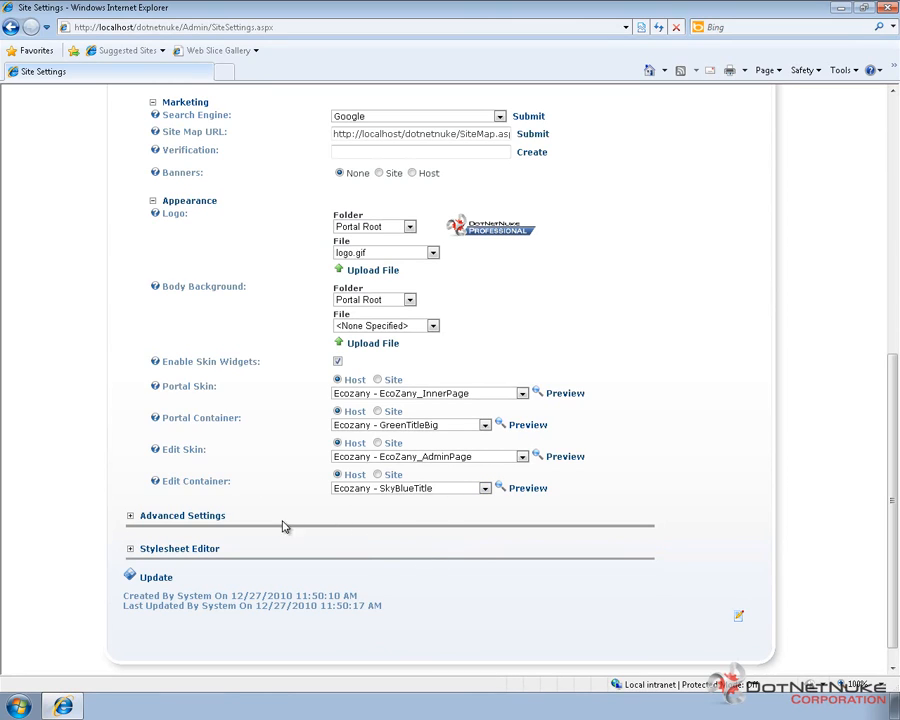
pyautogui.click(157, 578)
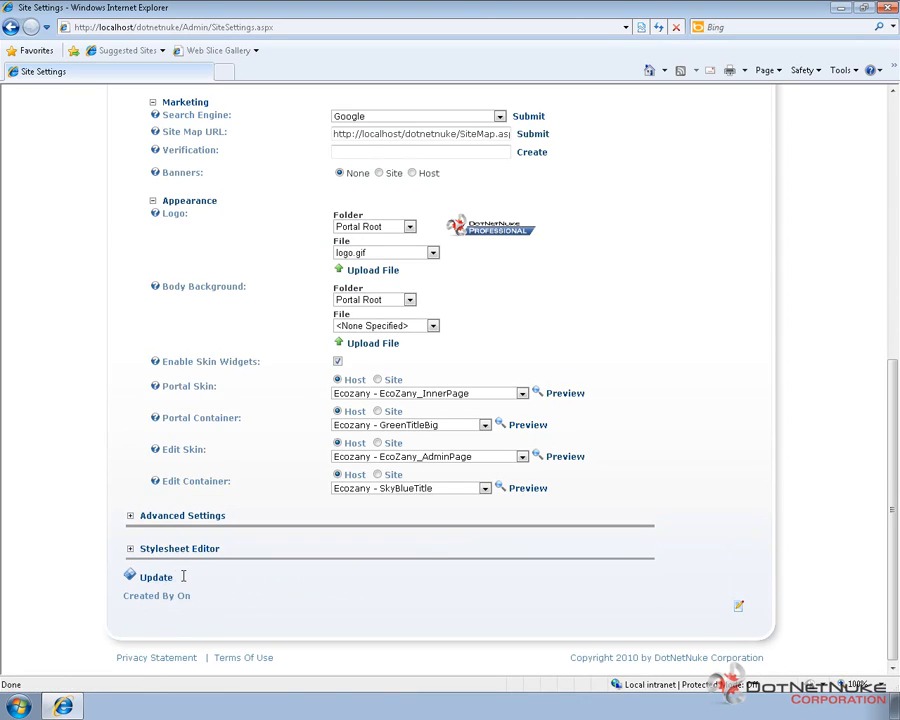
pyautogui.click(163, 579)
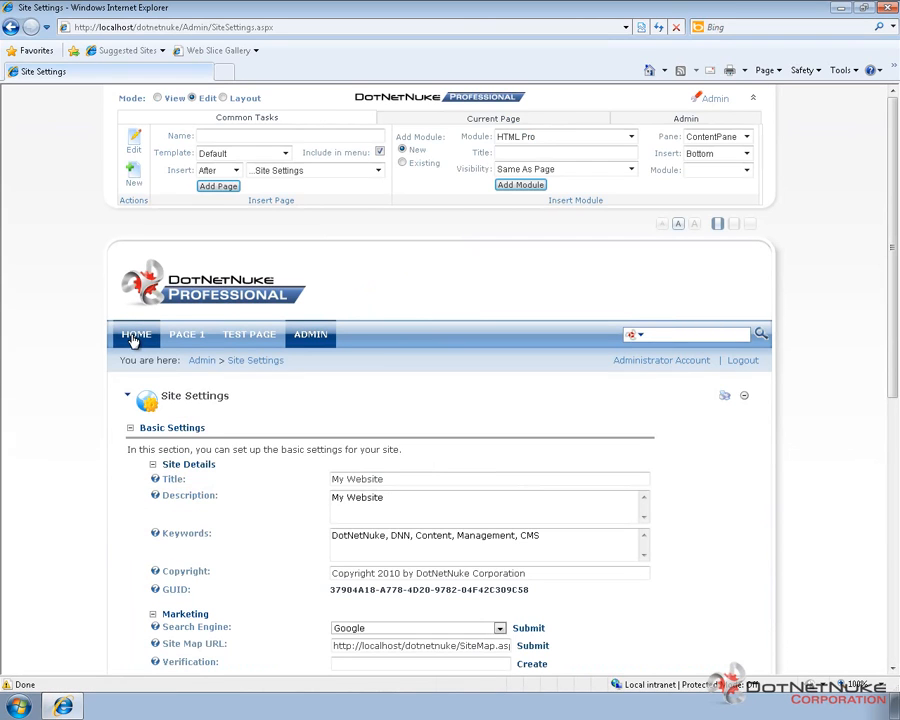
# Step: View the Home page and the Test Page to check the newly applied skin and containers
pyautogui.click(135, 338)
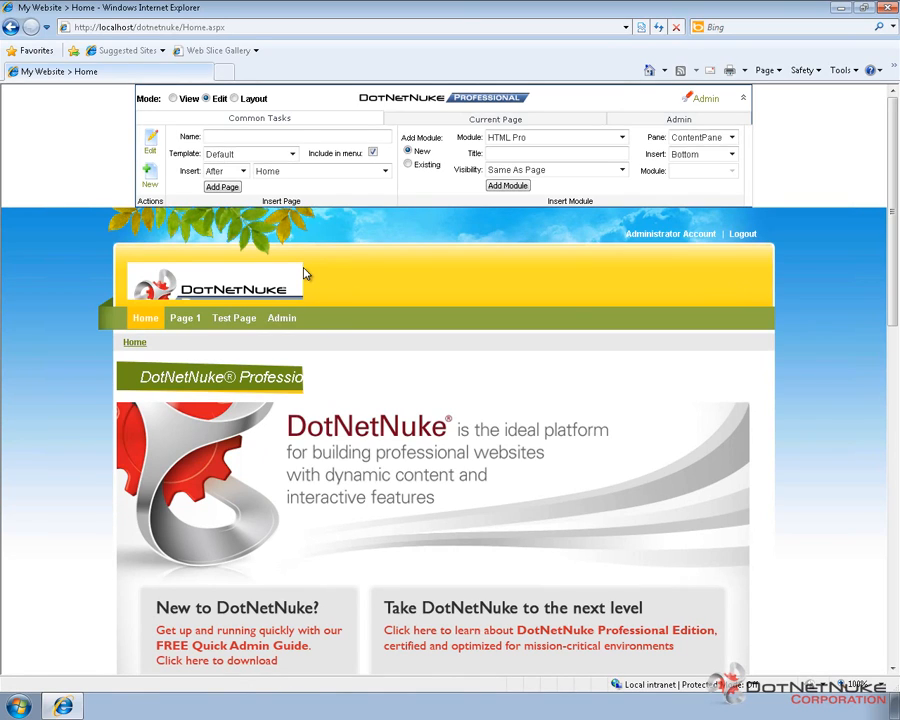
pyautogui.click(238, 322)
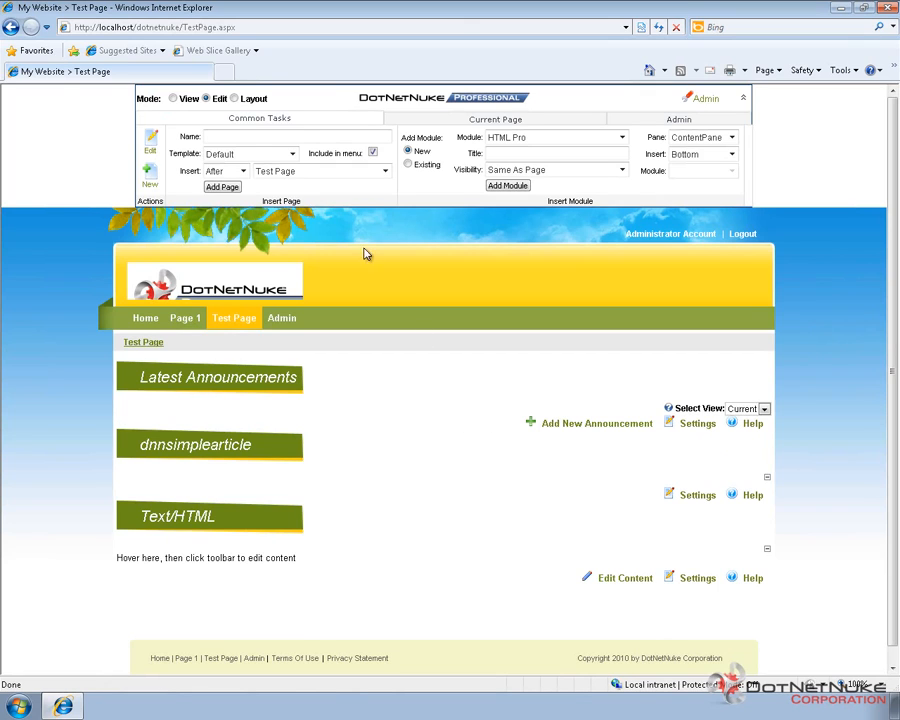
# Step: Switch the Test Page to Layout mode and examine the skin's panes there and on Page 1
pyautogui.click(234, 99)
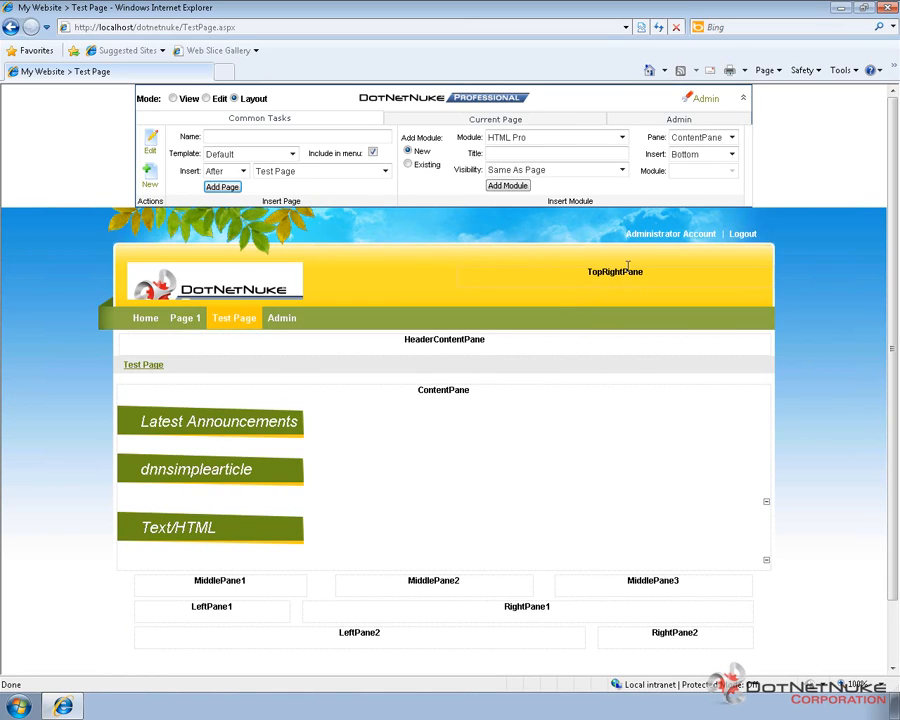
pyautogui.doubleClick(458, 389)
pyautogui.click(300, 590)
pyautogui.scroll(-3, 835, 606)
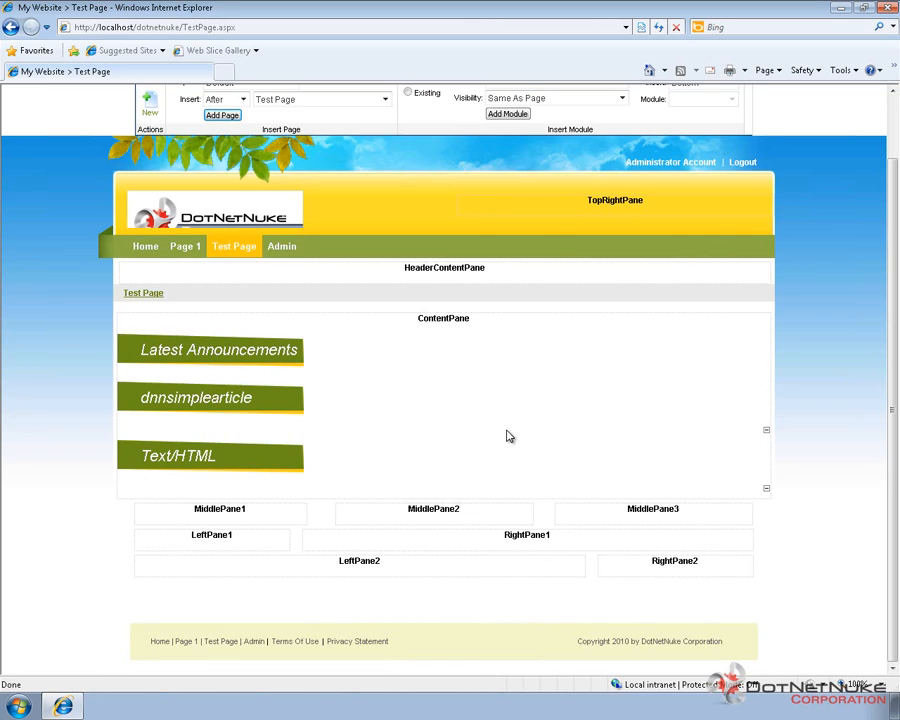
pyautogui.click(184, 249)
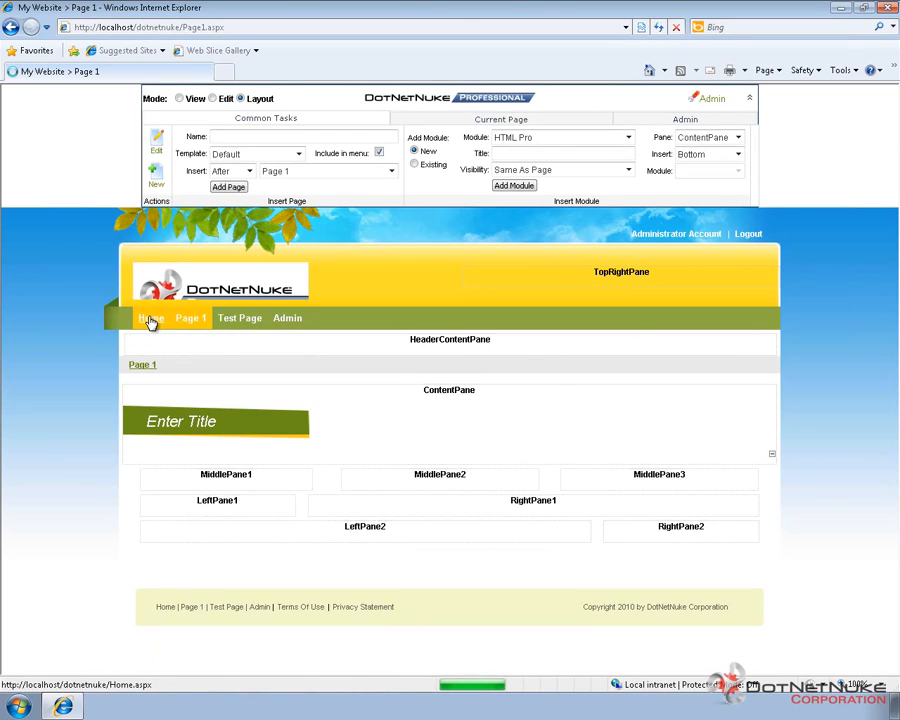
# Step: Assign the Ecozany - EcoZany_HomePage skin to the Home page and update the page
pyautogui.click(150, 320)
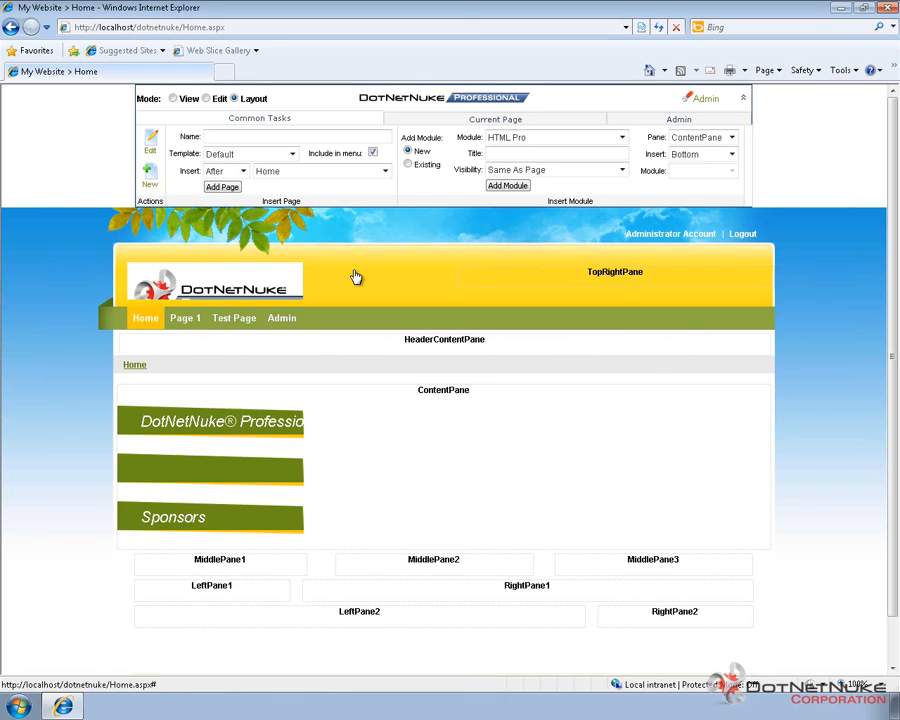
pyautogui.click(487, 121)
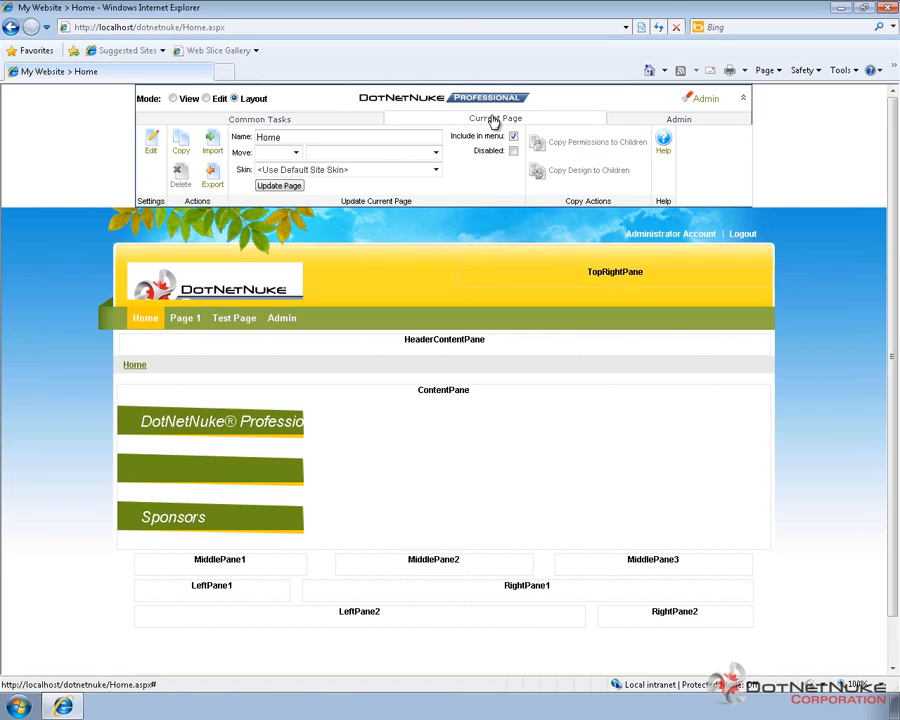
pyautogui.click(418, 175)
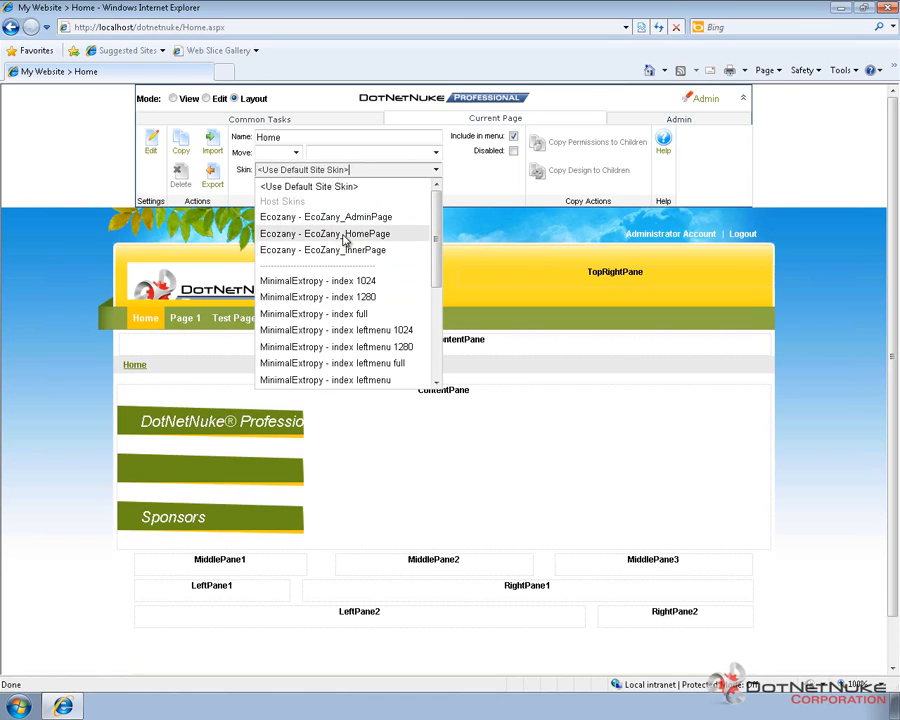
pyautogui.click(345, 237)
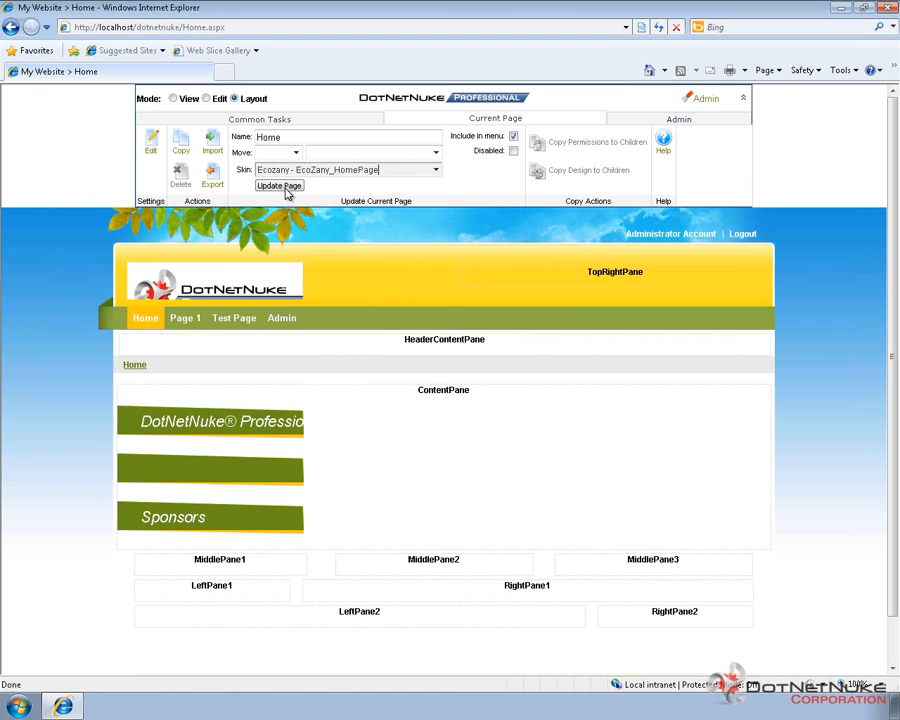
pyautogui.click(279, 186)
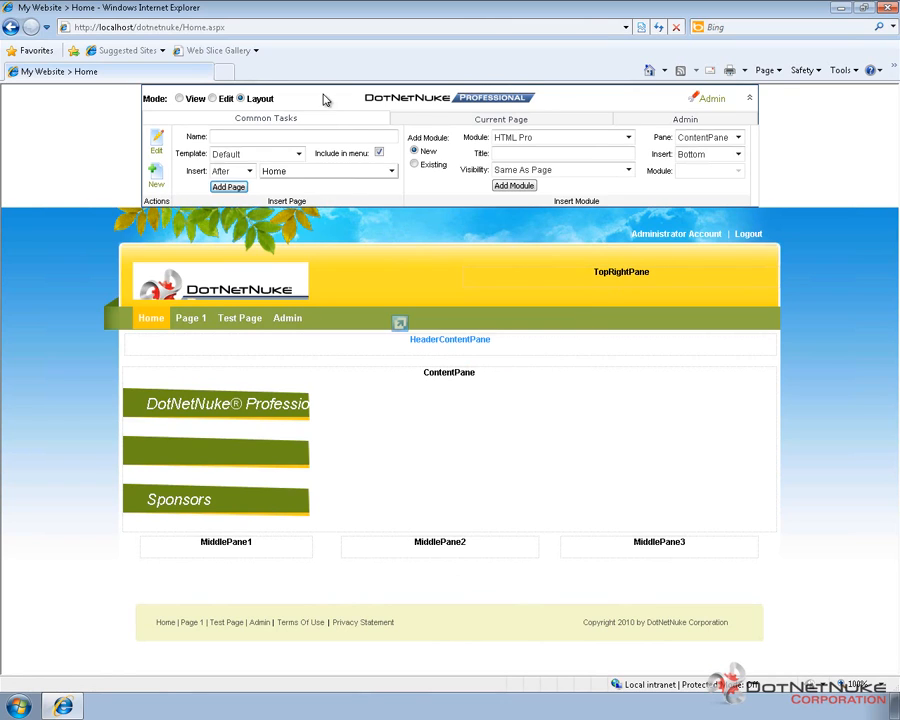
# Step: Switch the Home page to Edit mode and review its content in the applied skin
pyautogui.click(214, 99)
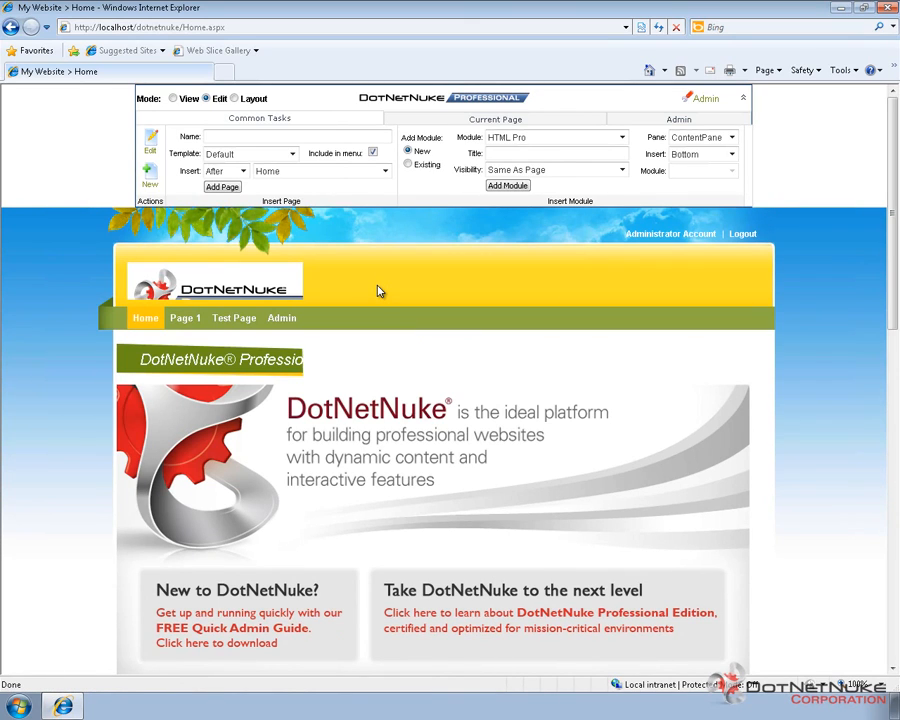
pyautogui.scroll(-5, 378, 291)
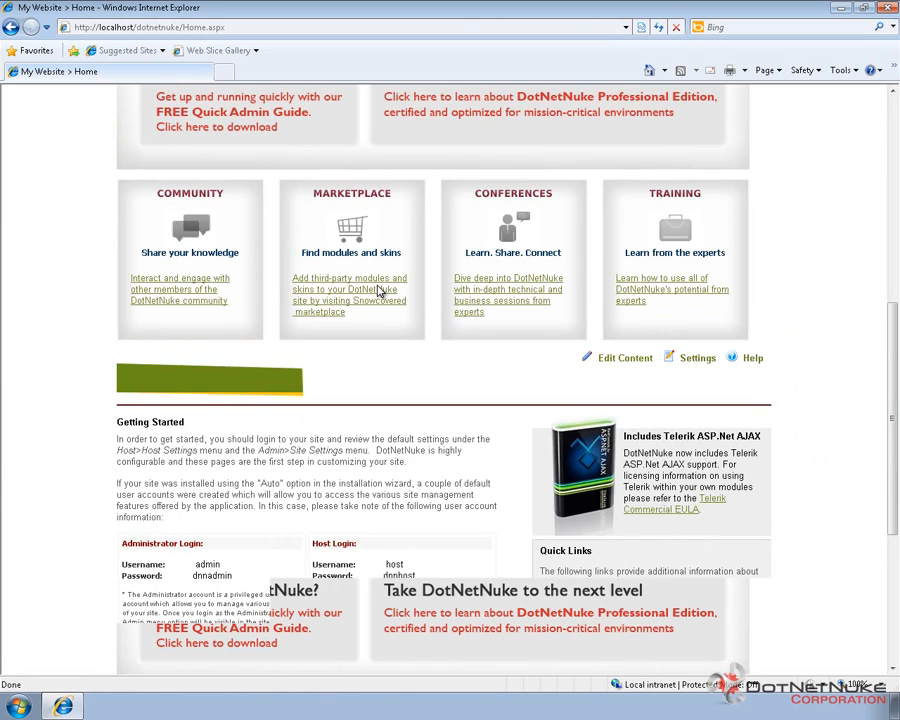
pyautogui.scroll(5, 378, 291)
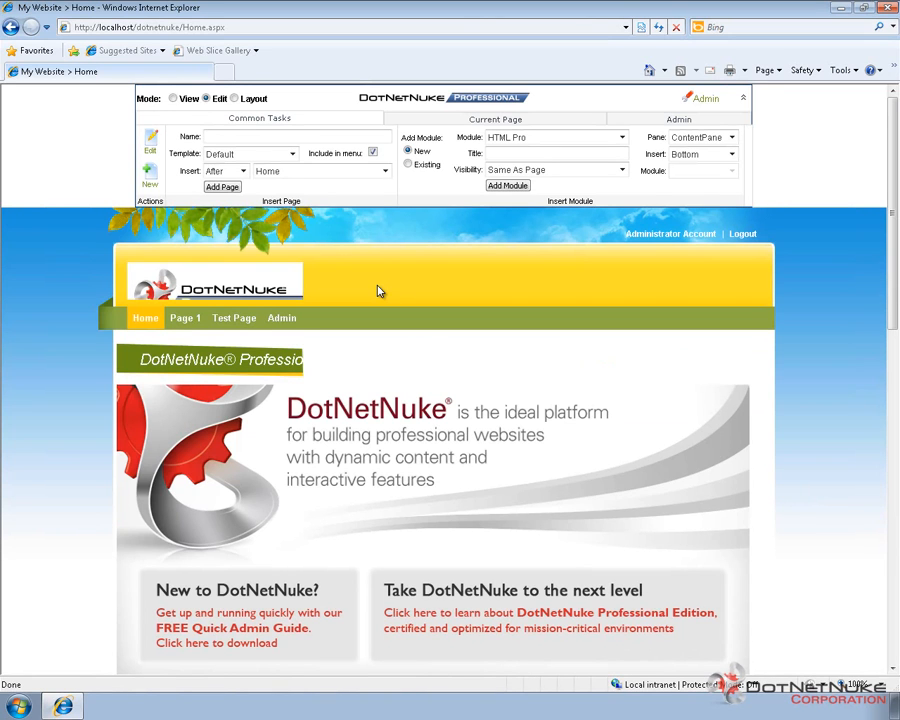